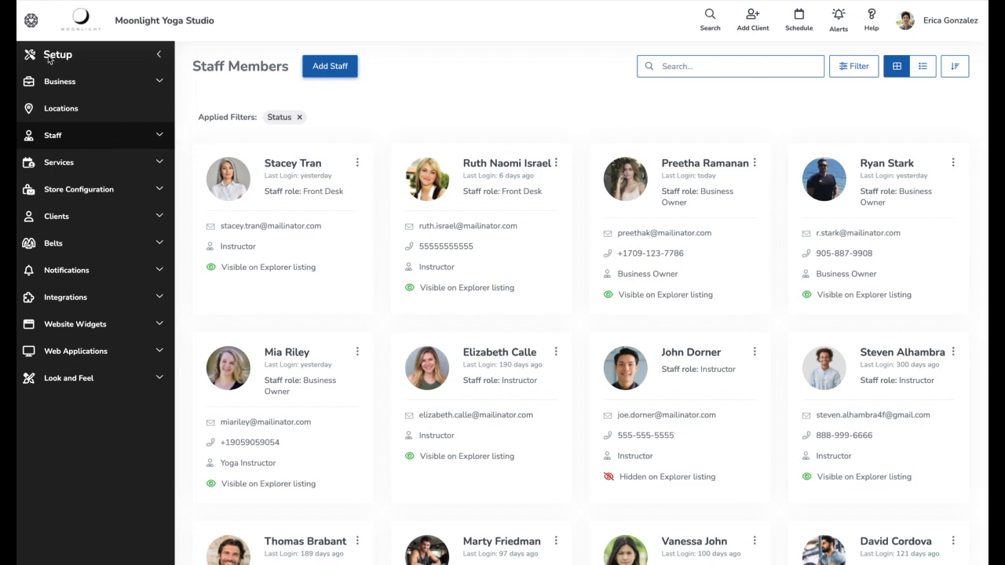
- Open the pay rates in the signed-in business owner's staff member profile
{"action": "left_click", "coordinate": [88, 140]}
{"action": "left_click", "coordinate": [102, 162]}
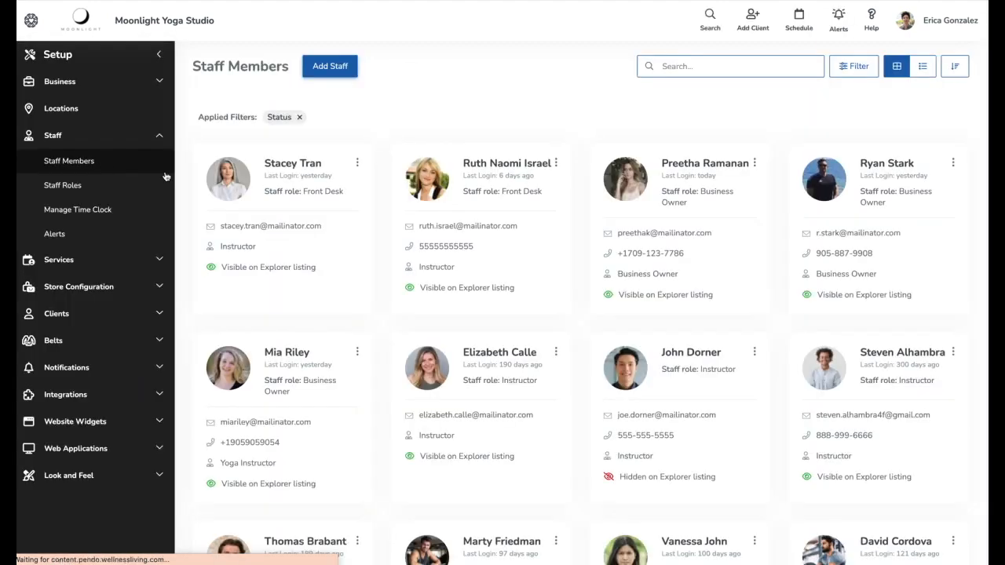
{"action": "scroll", "coordinate": [396, 267], "scroll_direction": "down", "scroll_amount": 5}
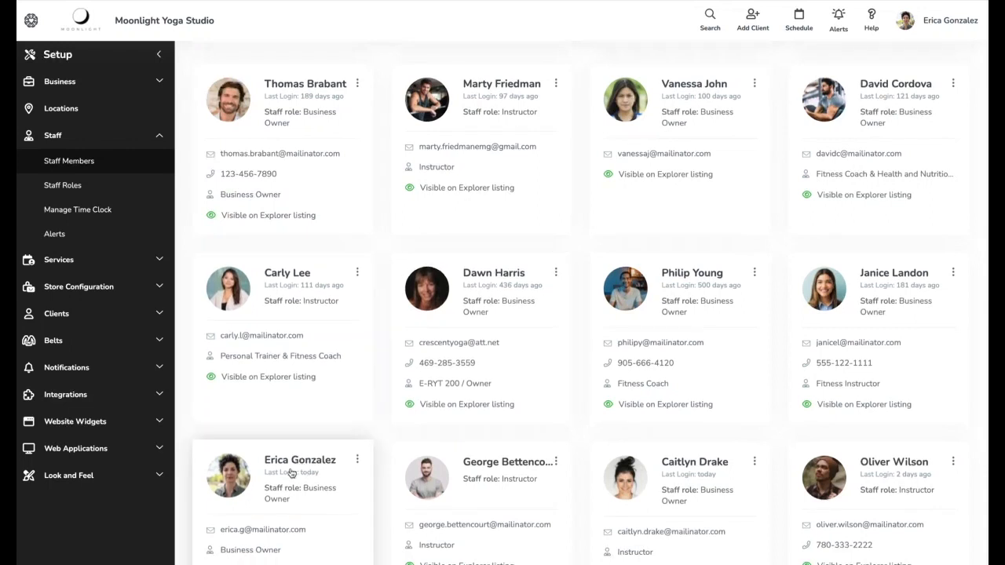
{"action": "left_click", "coordinate": [289, 477]}
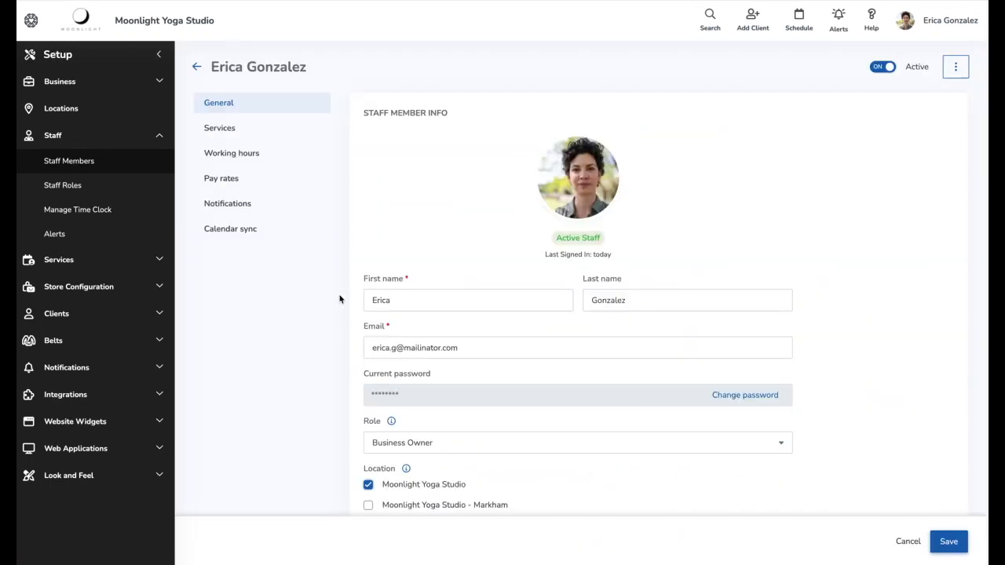
{"action": "left_click", "coordinate": [252, 180]}
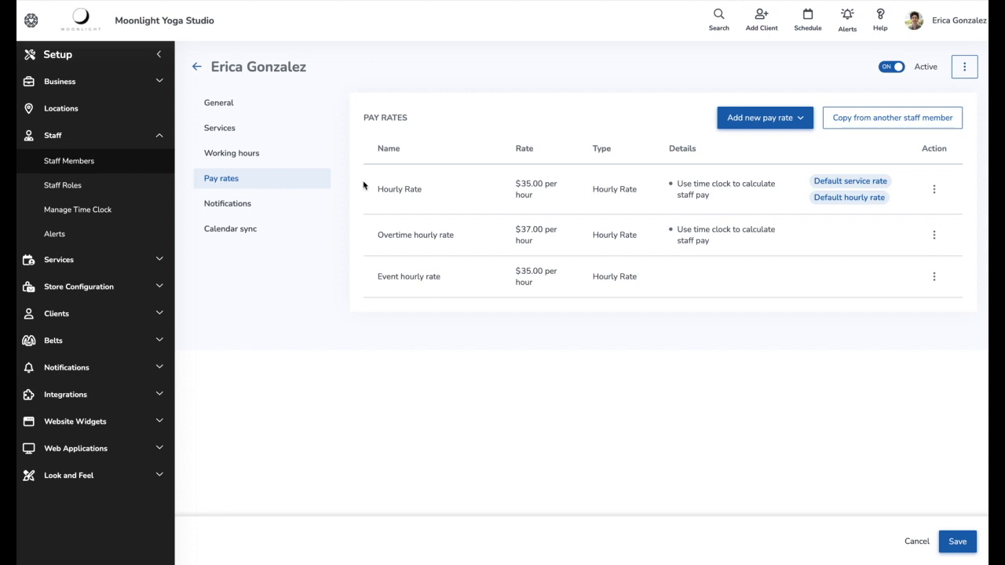
- Examine the pay rate types that can be added and the staff member's regular, overtime and event hourly rates
{"action": "left_click", "coordinate": [780, 126]}
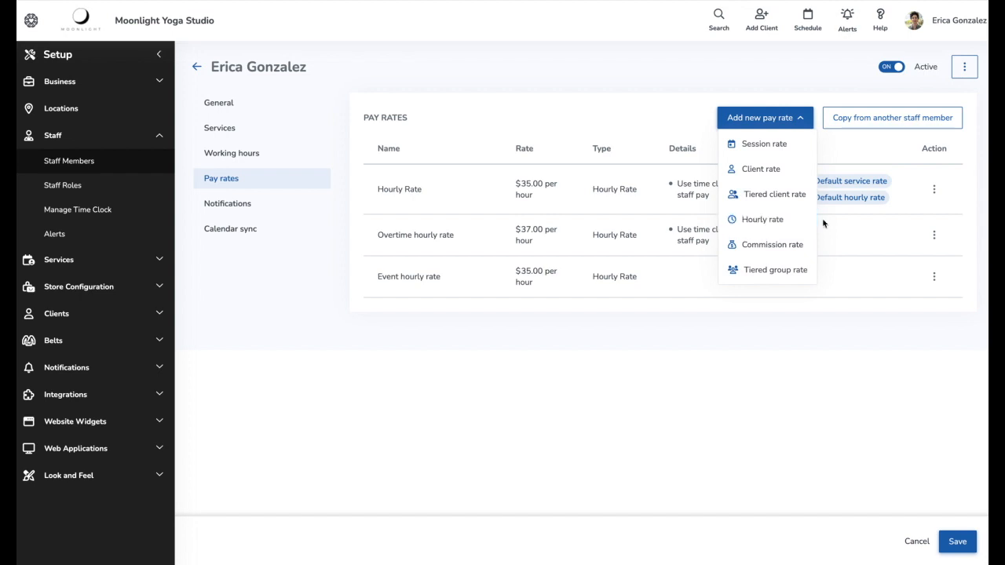
{"action": "left_click", "coordinate": [641, 80]}
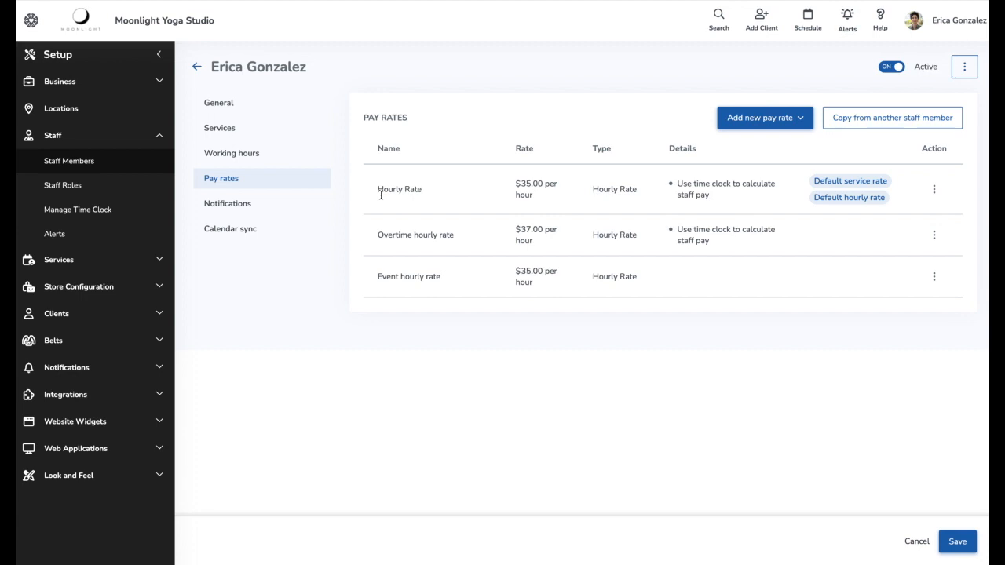
{"action": "left_click_drag", "start_coordinate": [378, 235], "coordinate": [410, 237]}
{"action": "left_click", "coordinate": [395, 290]}
{"action": "left_click", "coordinate": [379, 278]}
{"action": "left_click_drag", "start_coordinate": [379, 277], "coordinate": [403, 279]}
{"action": "left_click", "coordinate": [508, 87]}
{"action": "left_click_drag", "start_coordinate": [381, 192], "coordinate": [423, 194]}
- Open the Hourly Rate for editing, check its time clock and default rate settings, and save it
{"action": "left_click", "coordinate": [934, 189]}
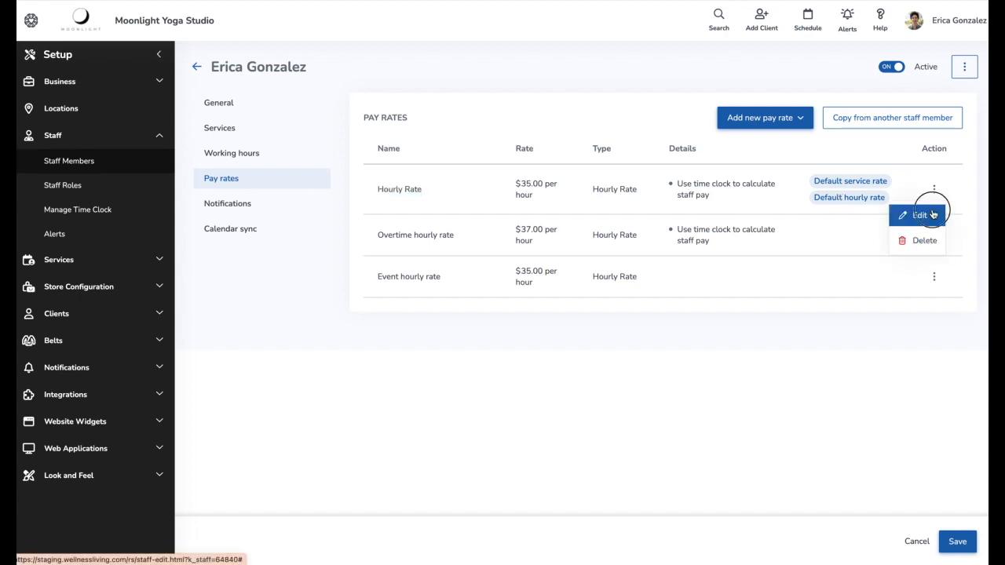
{"action": "left_click", "coordinate": [933, 214]}
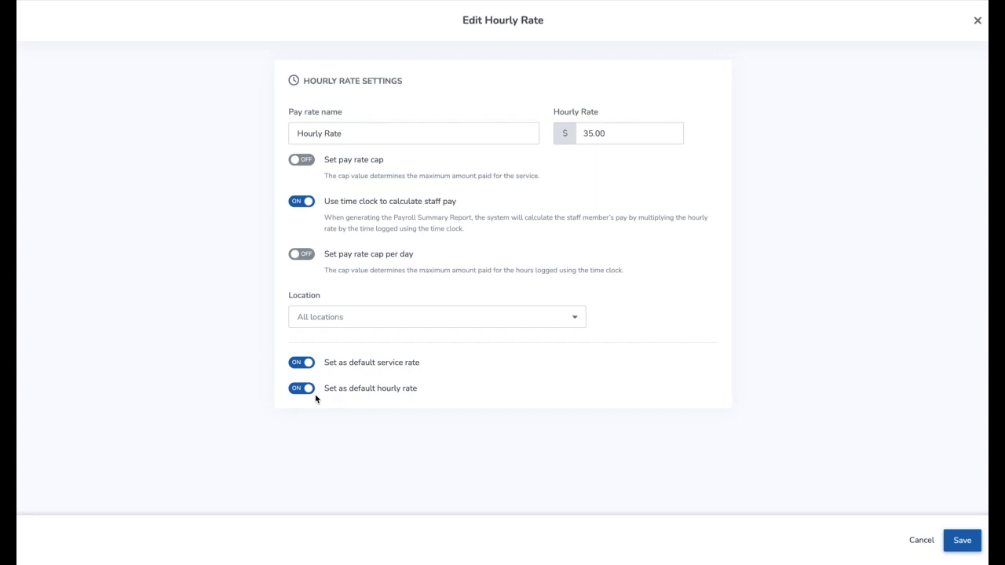
{"action": "left_click", "coordinate": [961, 542]}
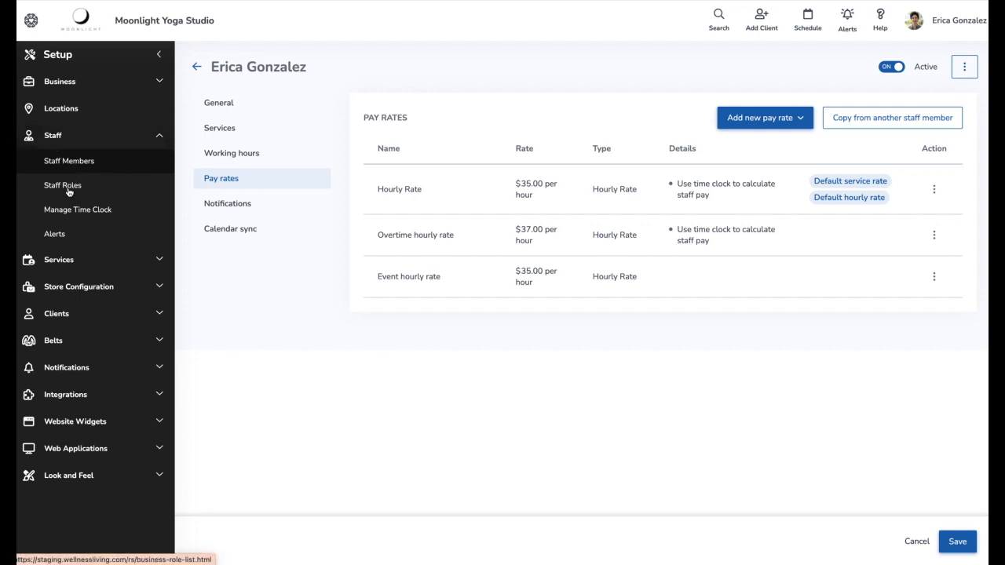
- In the staff time clock management, choose the Front Desk overtime pay rate for the first listed staff member
{"action": "left_click", "coordinate": [86, 211]}
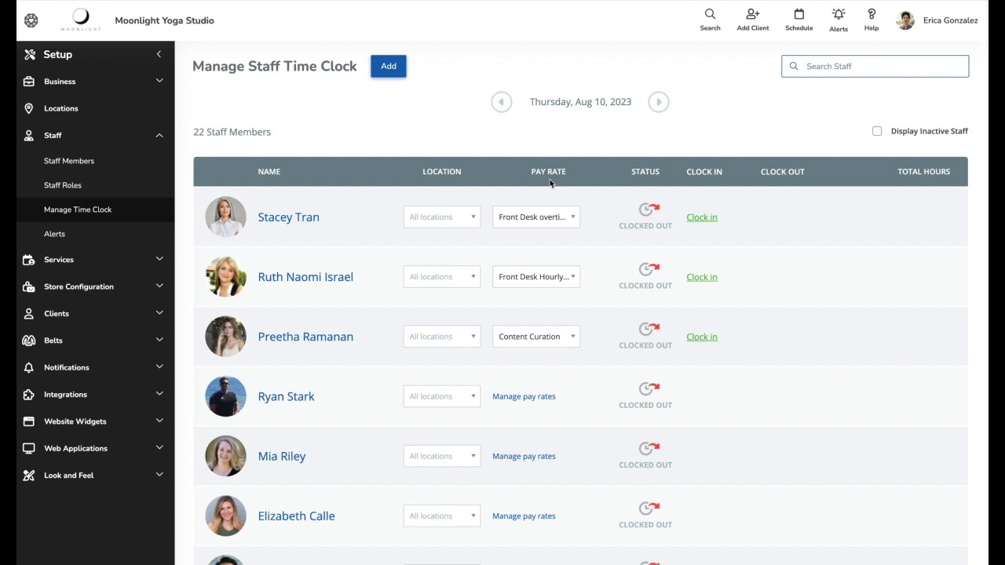
{"action": "scroll", "coordinate": [270, 448], "scroll_direction": "down", "scroll_amount": 1}
{"action": "scroll", "coordinate": [270, 449], "scroll_direction": "down", "scroll_amount": 2}
{"action": "scroll", "coordinate": [270, 448], "scroll_direction": "up", "scroll_amount": 3}
{"action": "left_click", "coordinate": [570, 223]}
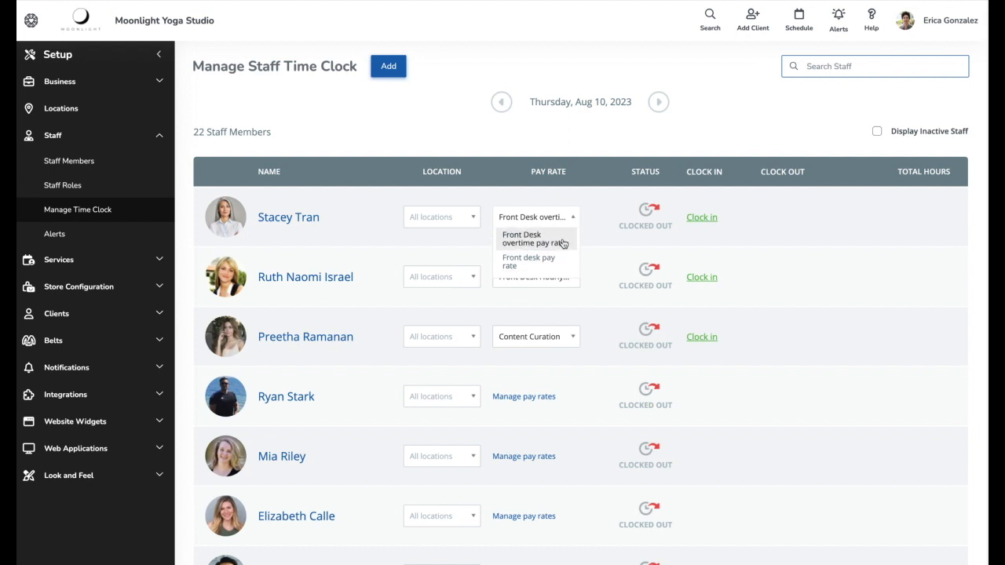
{"action": "left_click", "coordinate": [563, 244]}
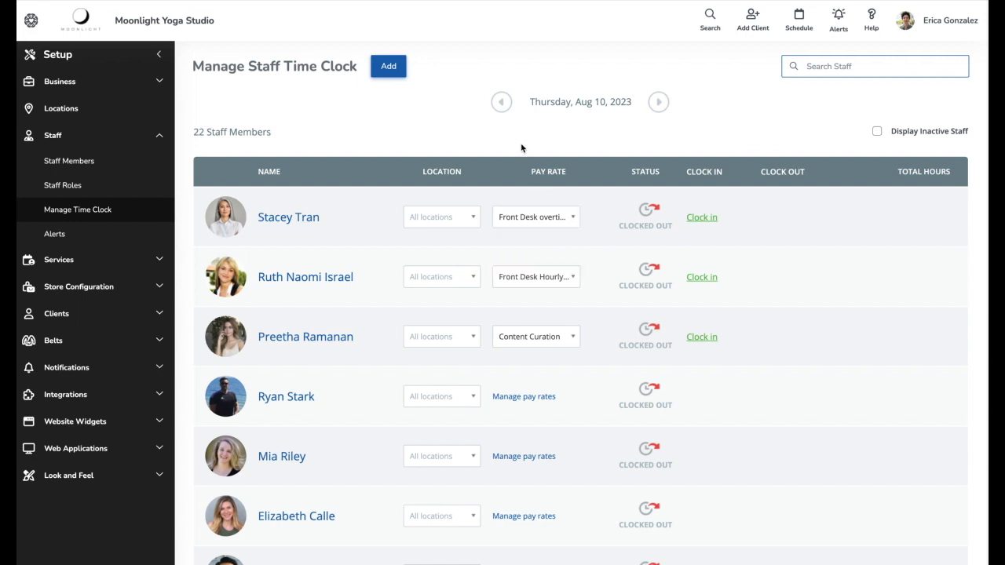
- Open the pay rates of the fourth staff member in the time clock list, who has no clock-in rate
{"action": "scroll", "coordinate": [564, 251], "scroll_direction": "down", "scroll_amount": 1}
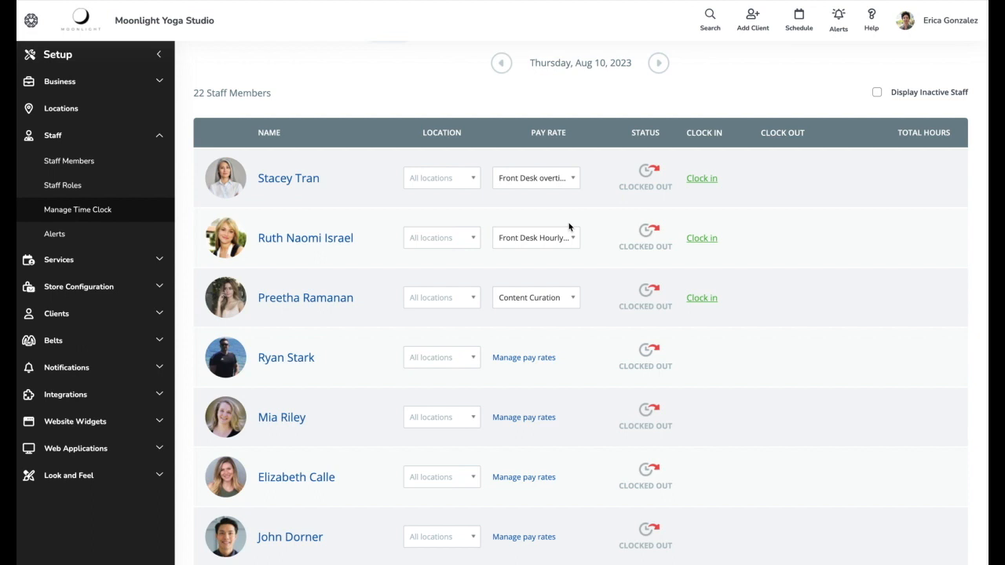
{"action": "left_click", "coordinate": [531, 361]}
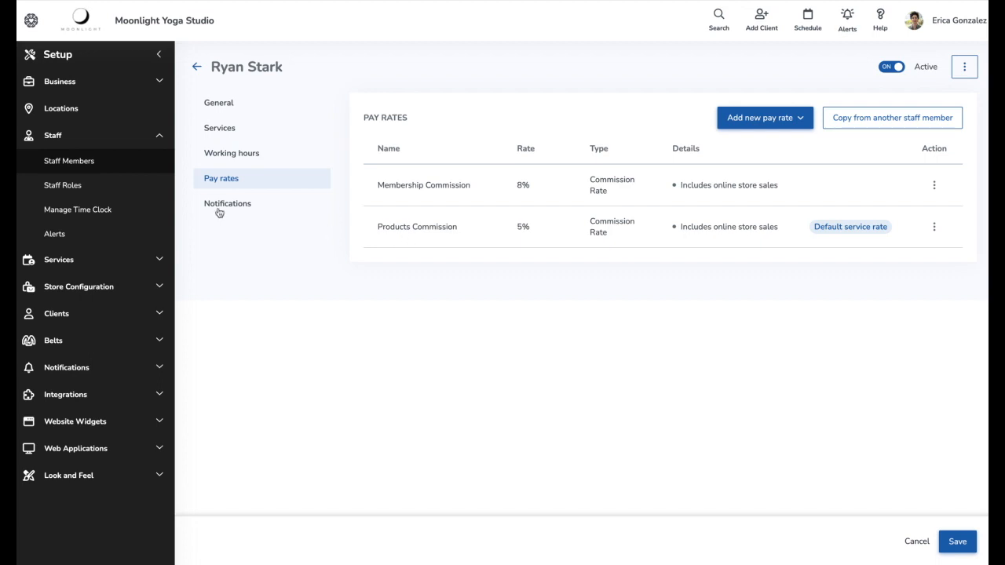
{"action": "left_click", "coordinate": [151, 139]}
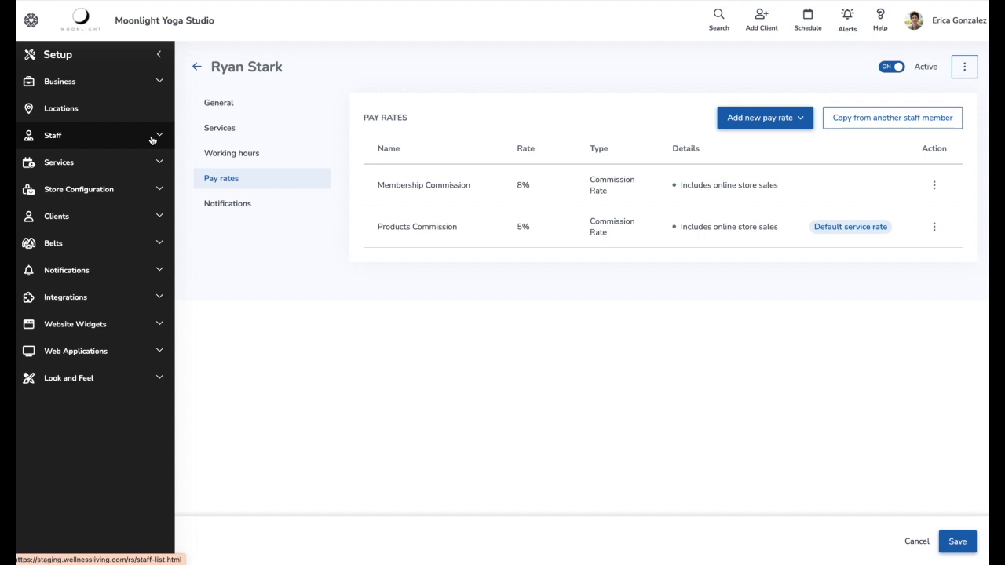
- Clock out the signed-in staff member from the account profile and confirm the clock-out
{"action": "left_click", "coordinate": [952, 23]}
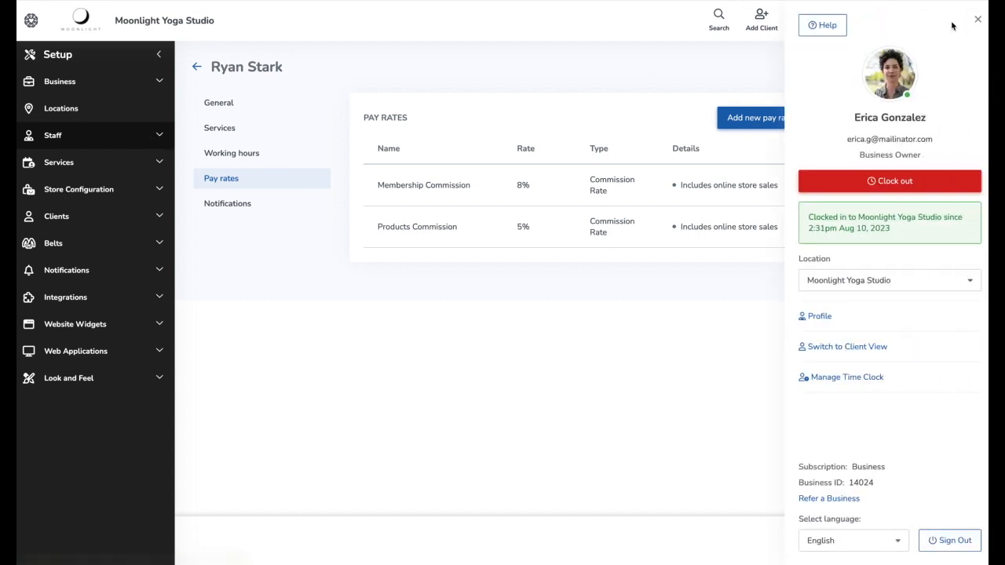
{"action": "left_click", "coordinate": [920, 182]}
{"action": "left_click", "coordinate": [629, 307]}
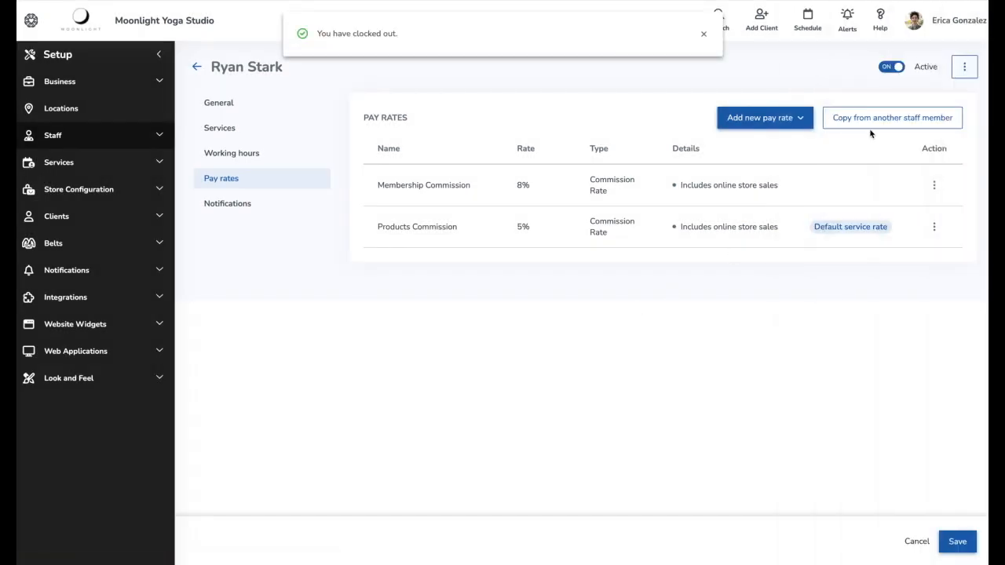
- Clock the signed-in staff member back in with Hourly Rate as the clocked-in pay rate
{"action": "left_click", "coordinate": [952, 24]}
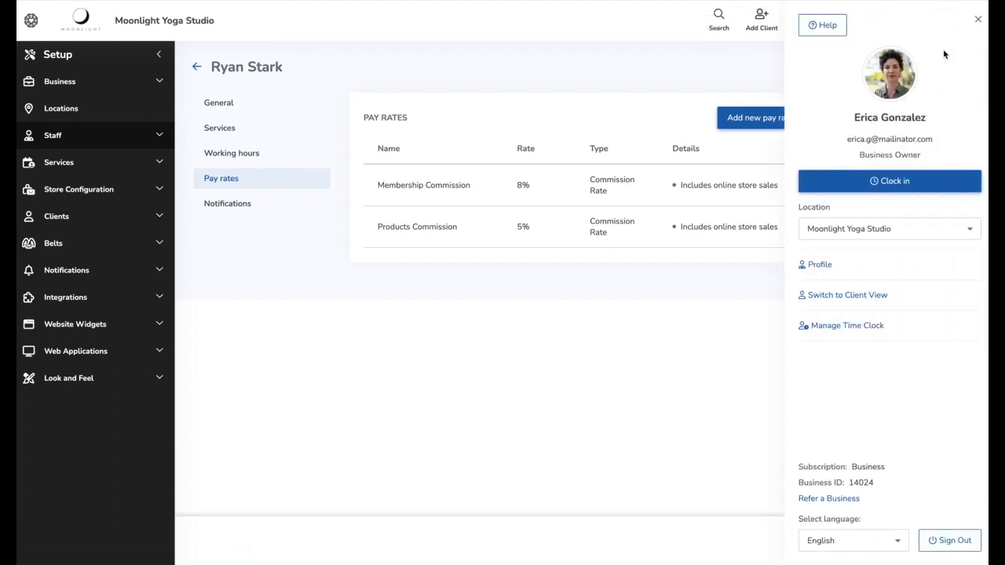
{"action": "left_click", "coordinate": [905, 180]}
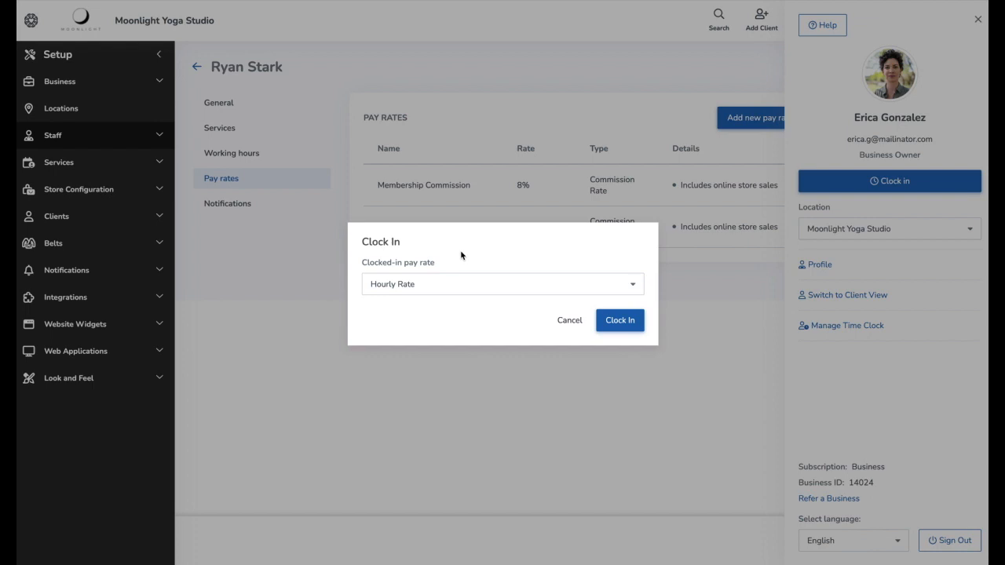
{"action": "left_click", "coordinate": [424, 293]}
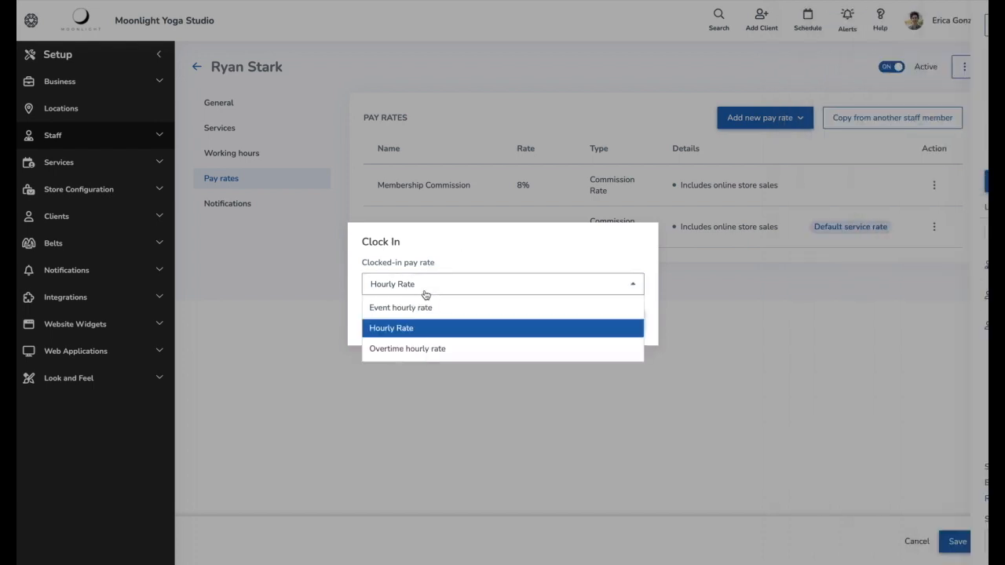
{"action": "left_click", "coordinate": [394, 329]}
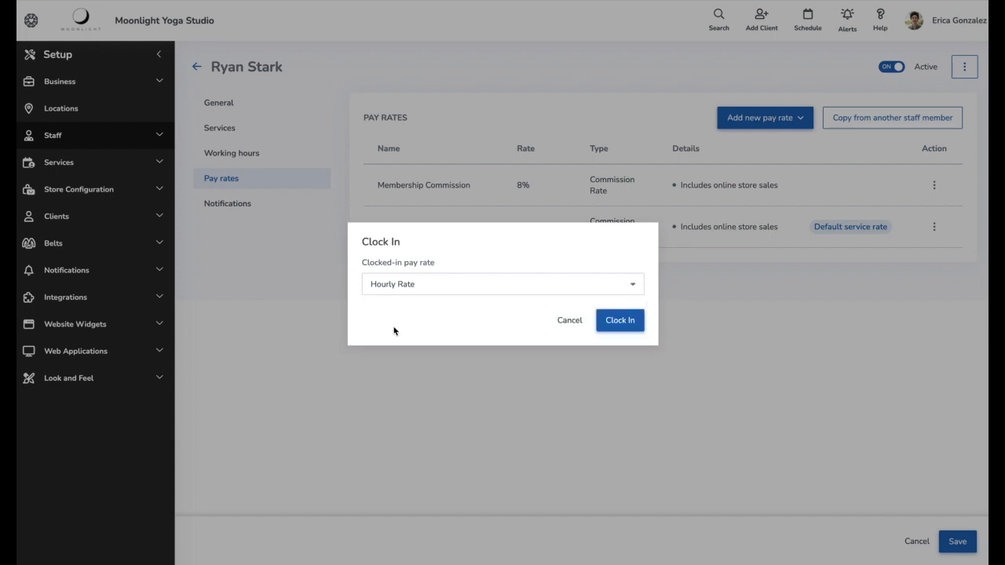
{"action": "left_click", "coordinate": [629, 324]}
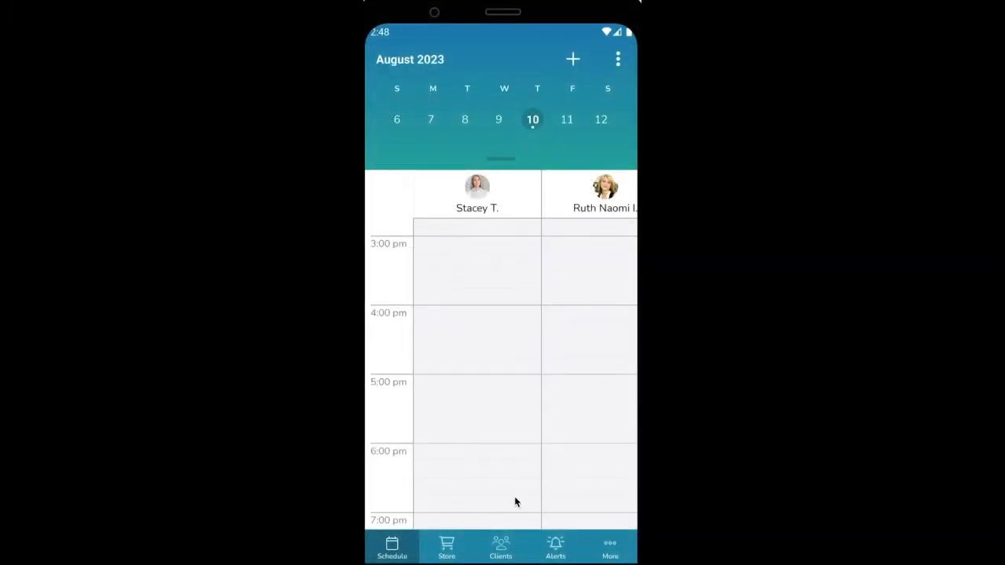
- Switch to the mobile staff app, clock out, and clock back in with the Overtime hourly rate
{"action": "left_click", "coordinate": [610, 556]}
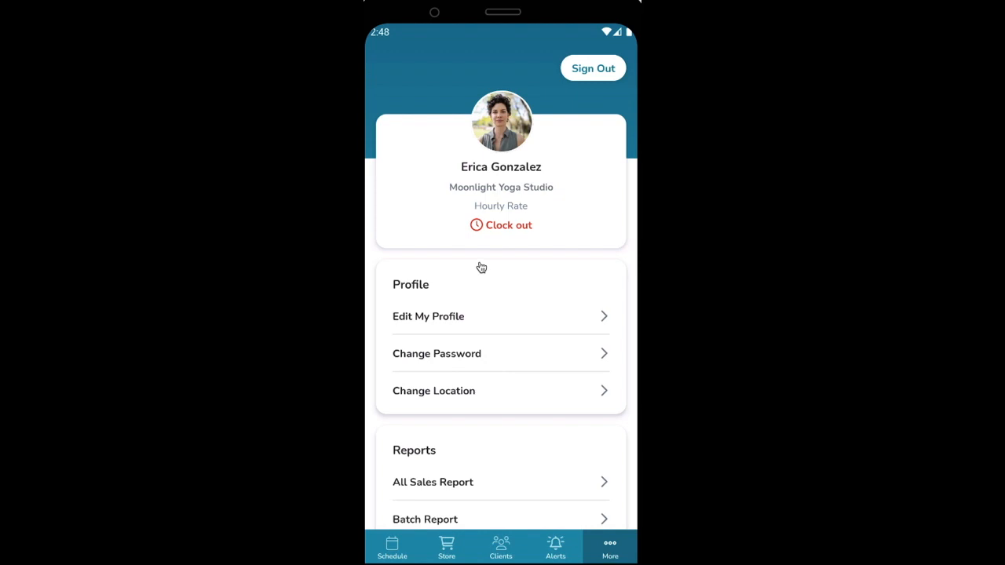
{"action": "left_click", "coordinate": [501, 226]}
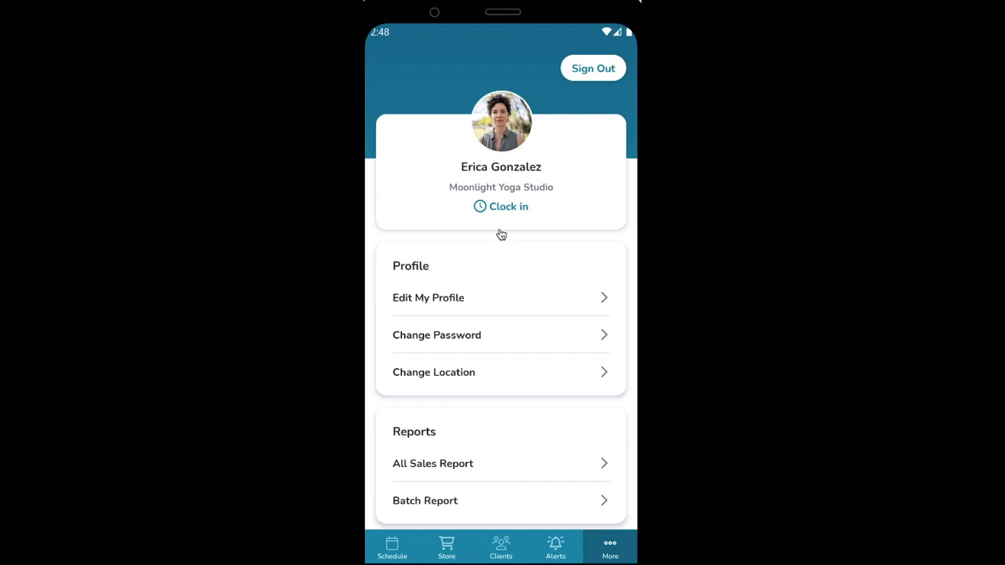
{"action": "left_click", "coordinate": [511, 208]}
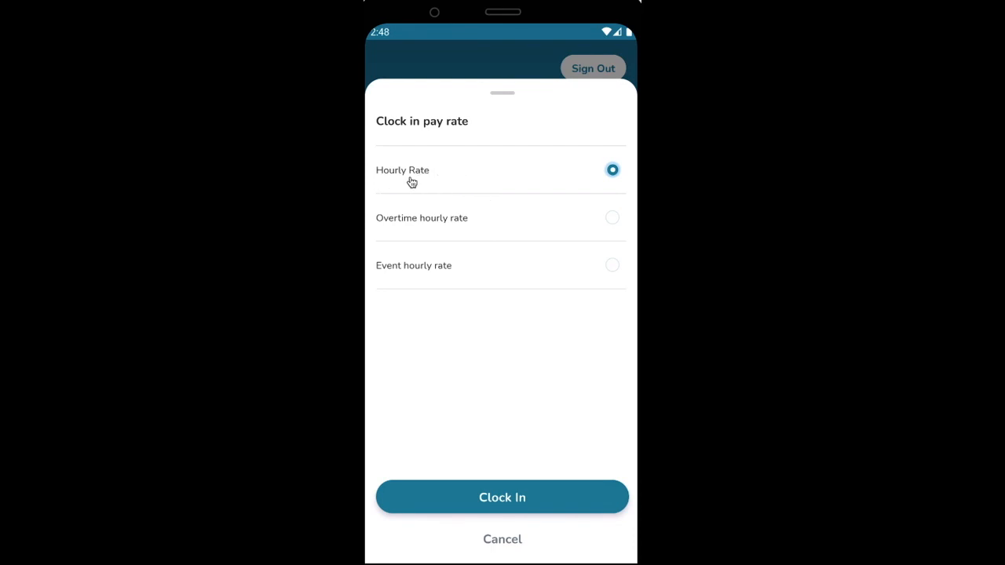
{"action": "left_click", "coordinate": [611, 220]}
{"action": "left_click", "coordinate": [515, 497]}
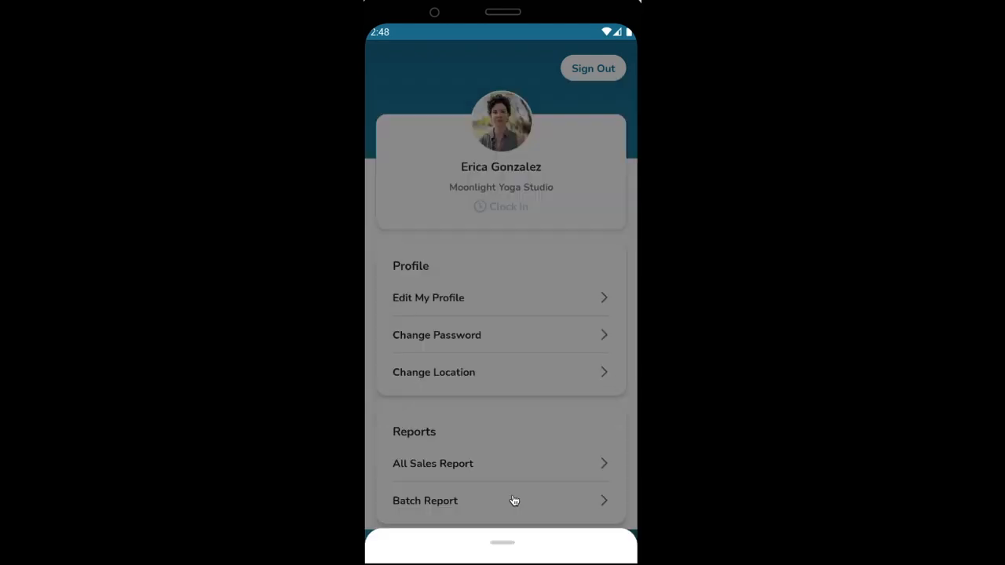